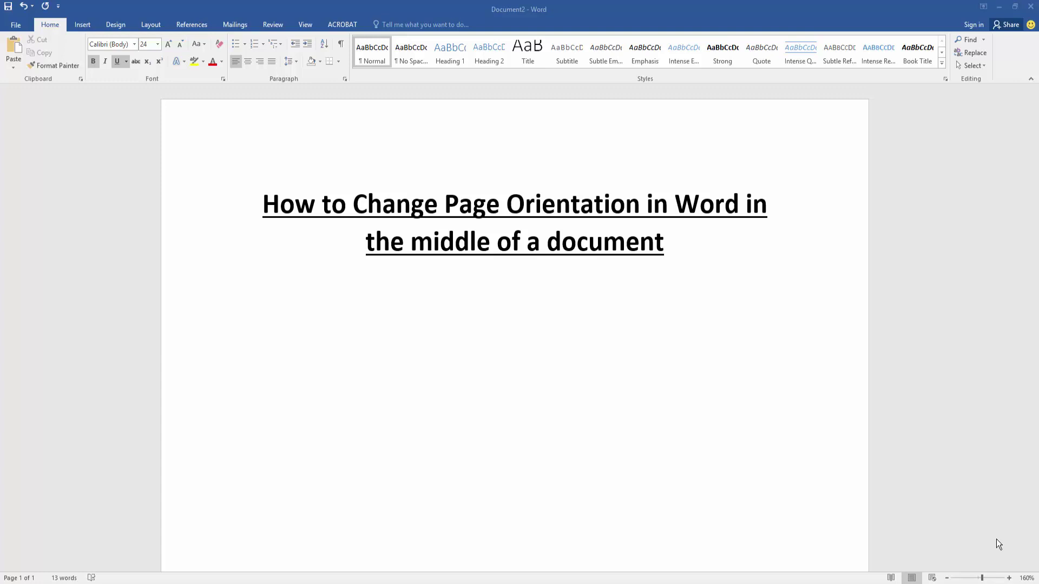
Insert two page breaks after the title to create blank pages two and three.
click(326, 289)
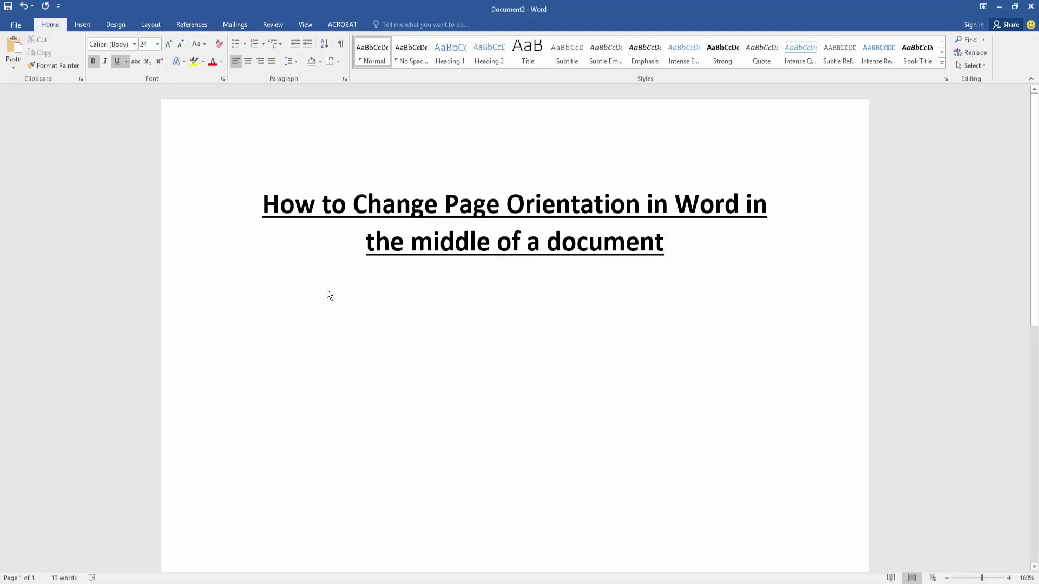
scroll(327, 292, down, 5)
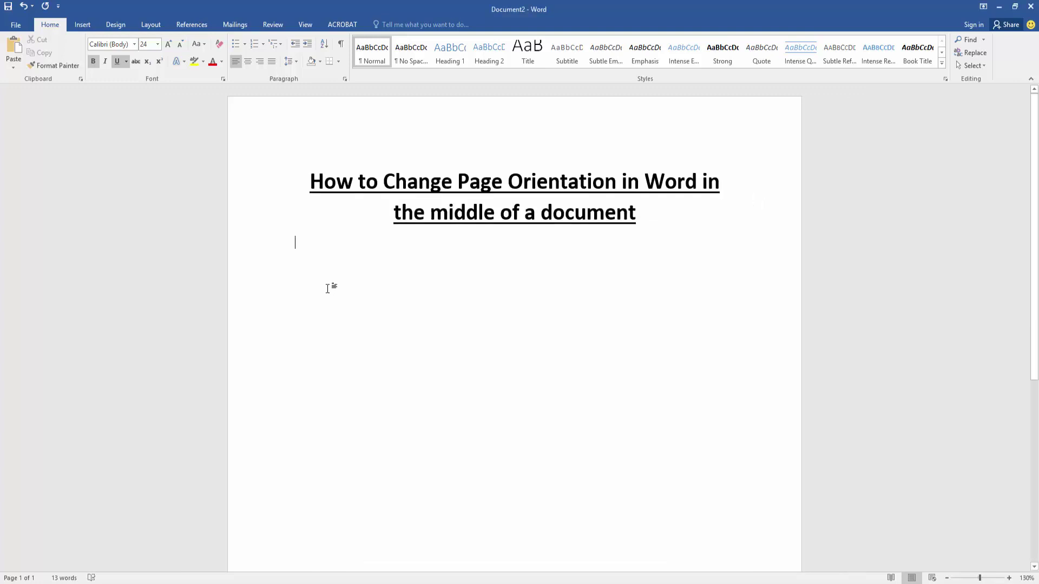
scroll(324, 294, down, 4)
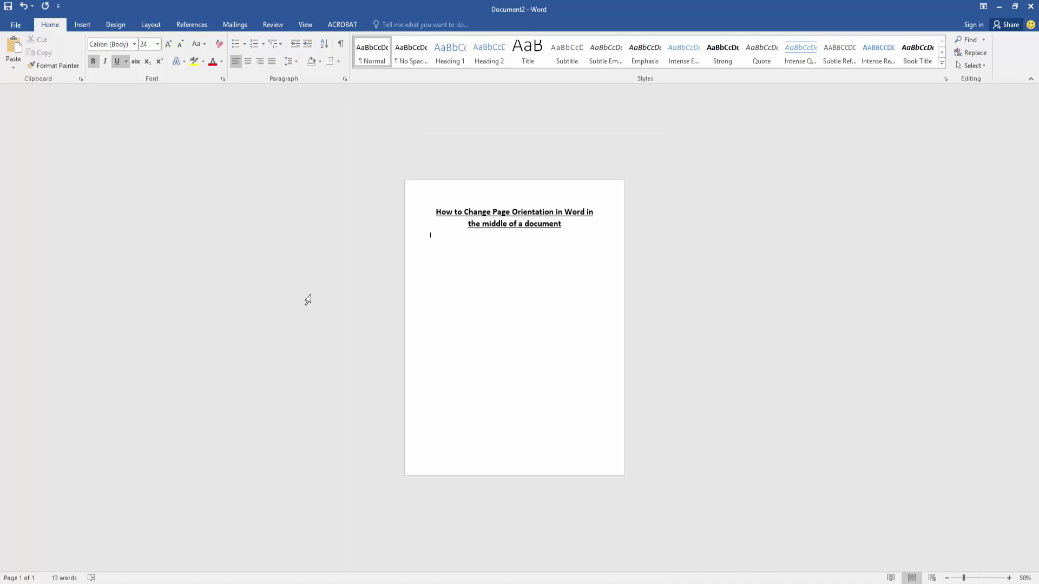
key(ctrl+Return)
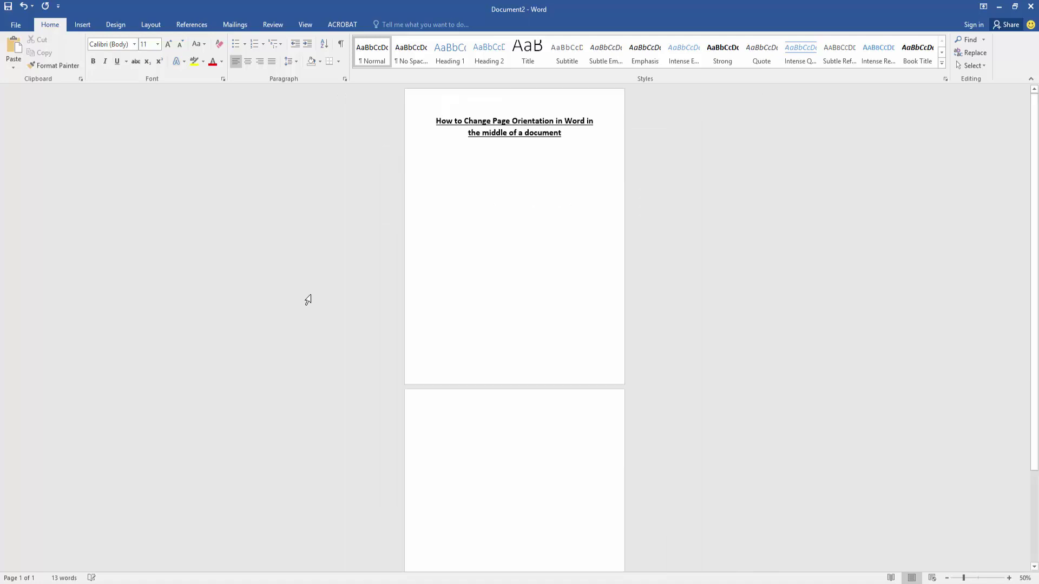
key(ctrl+Return)
scroll(304, 299, down, 3)
scroll(305, 299, up, 2)
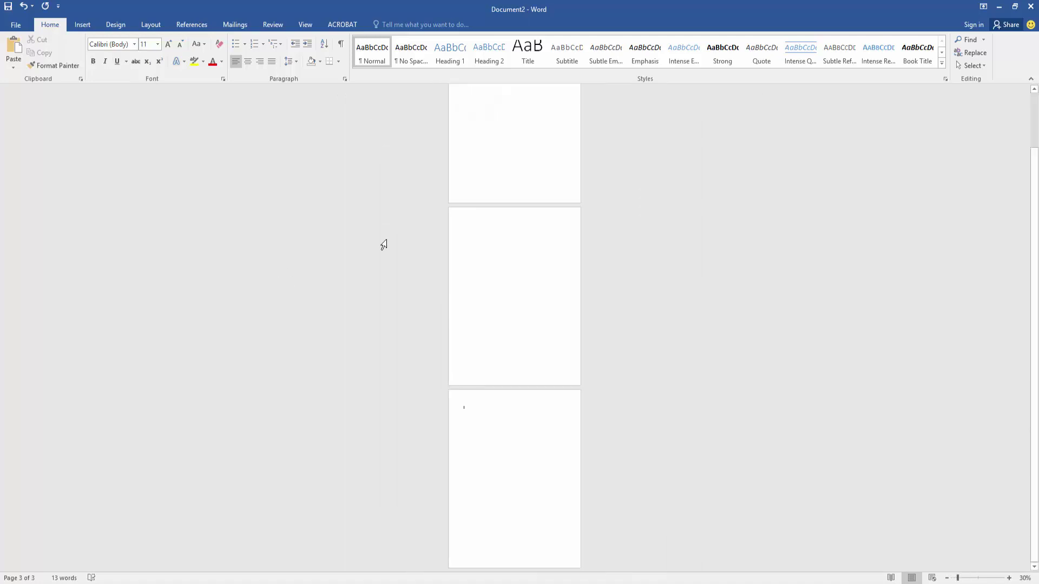
click(491, 142)
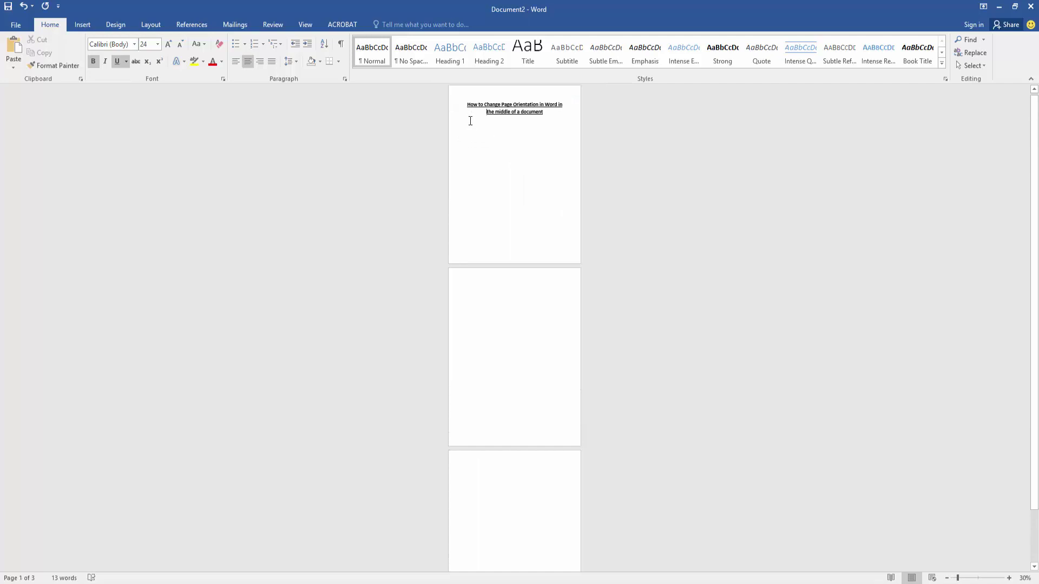
Insert Next Page section breaks on pages 1, 2 and 3 from the Layout Breaks menu.
click(152, 25)
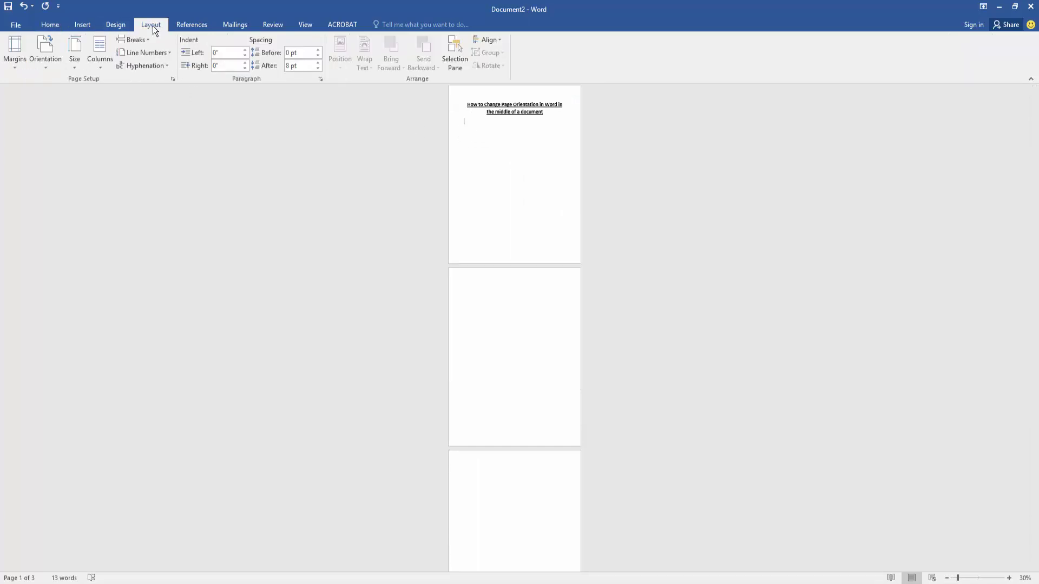
click(132, 40)
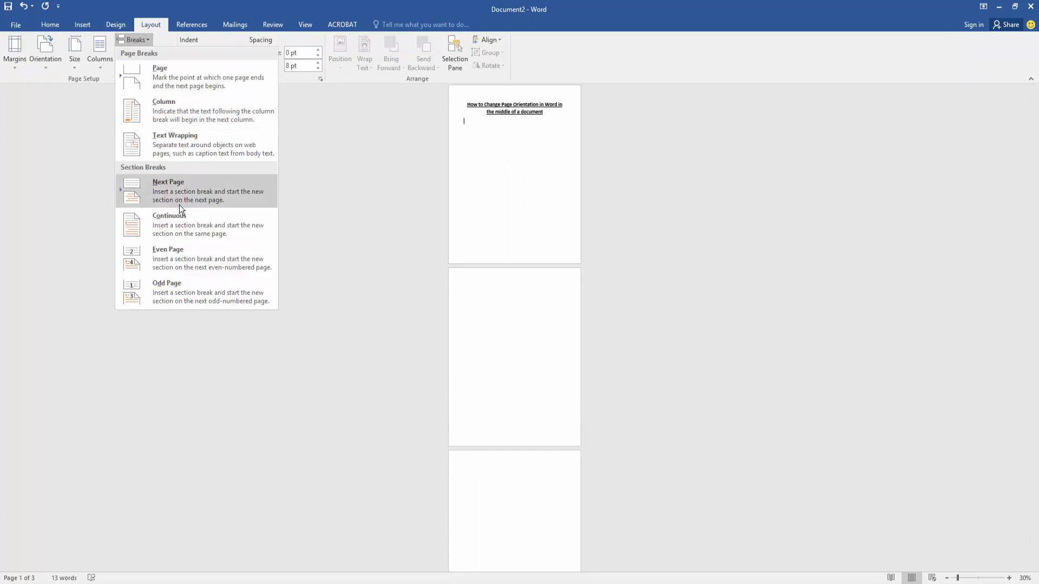
click(183, 223)
click(470, 283)
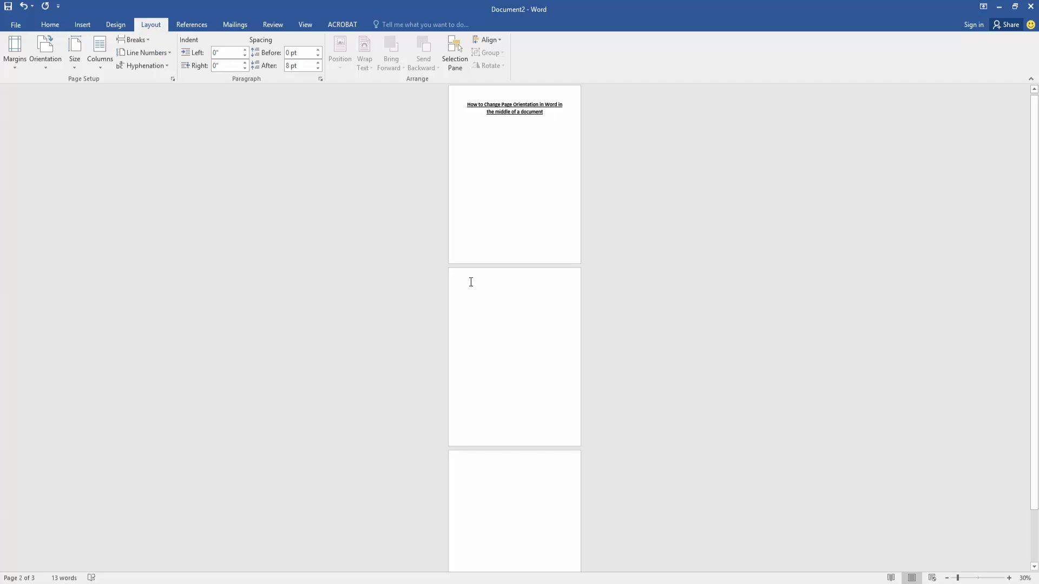
click(133, 39)
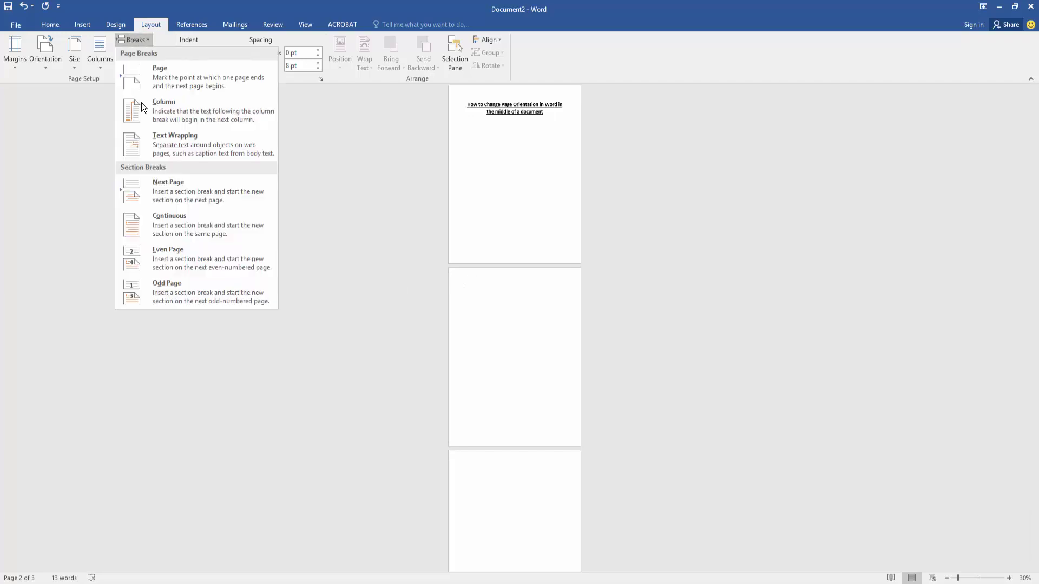
click(183, 224)
click(479, 469)
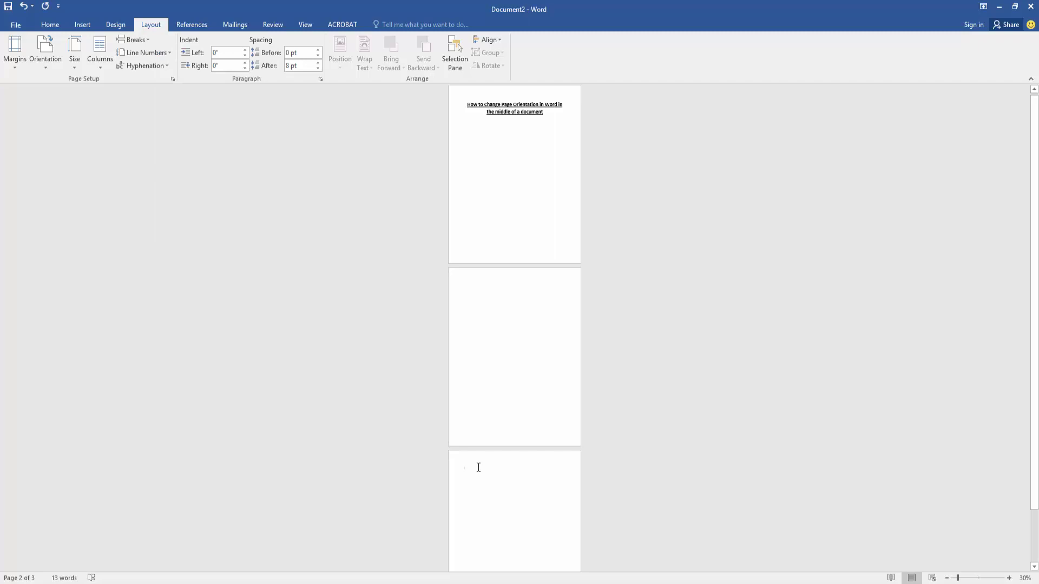
click(134, 40)
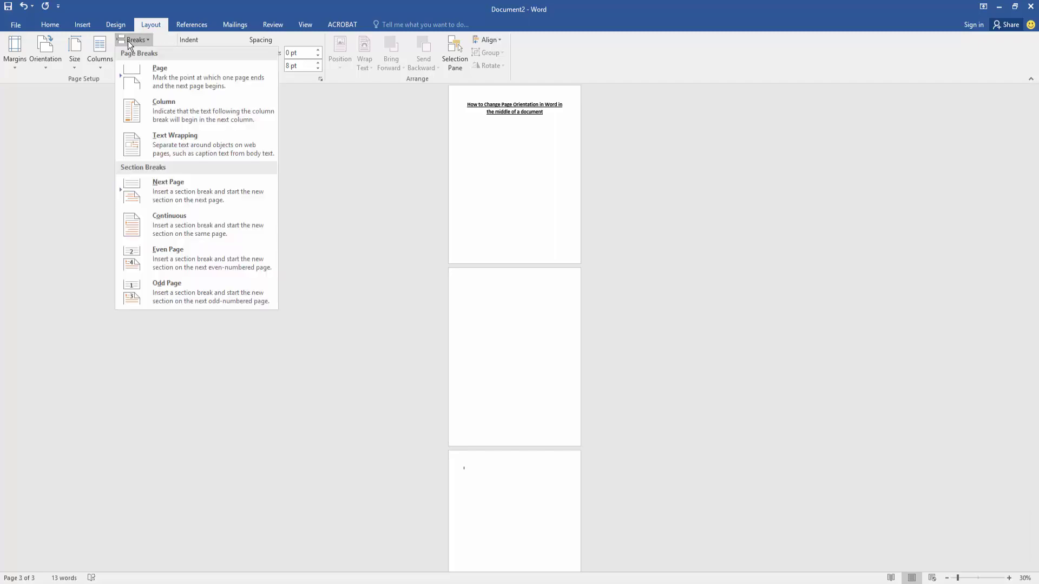
click(183, 223)
scroll(471, 333, up, 1)
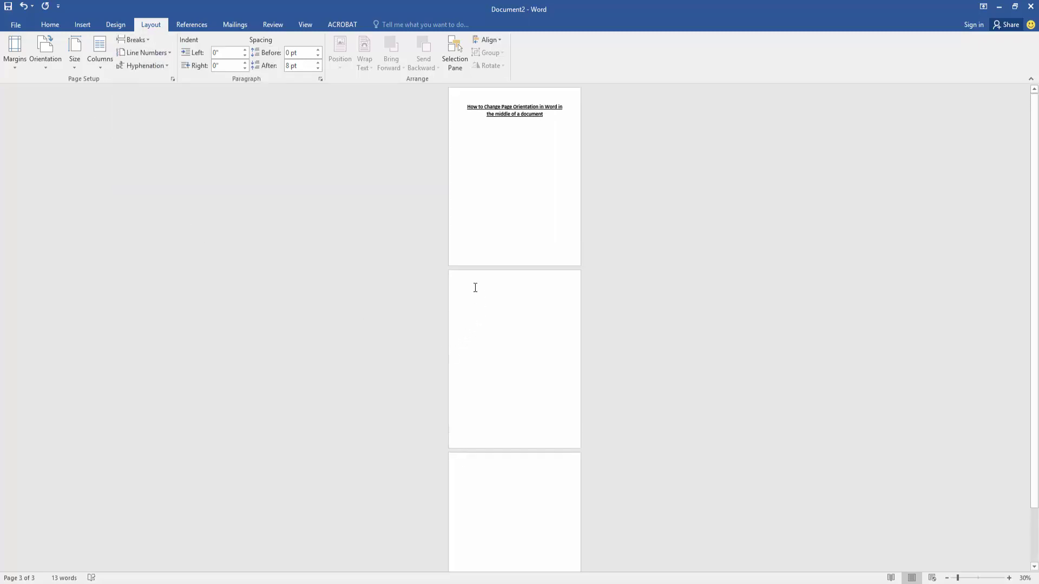
Set the page 2 section's orientation to Landscape.
click(474, 290)
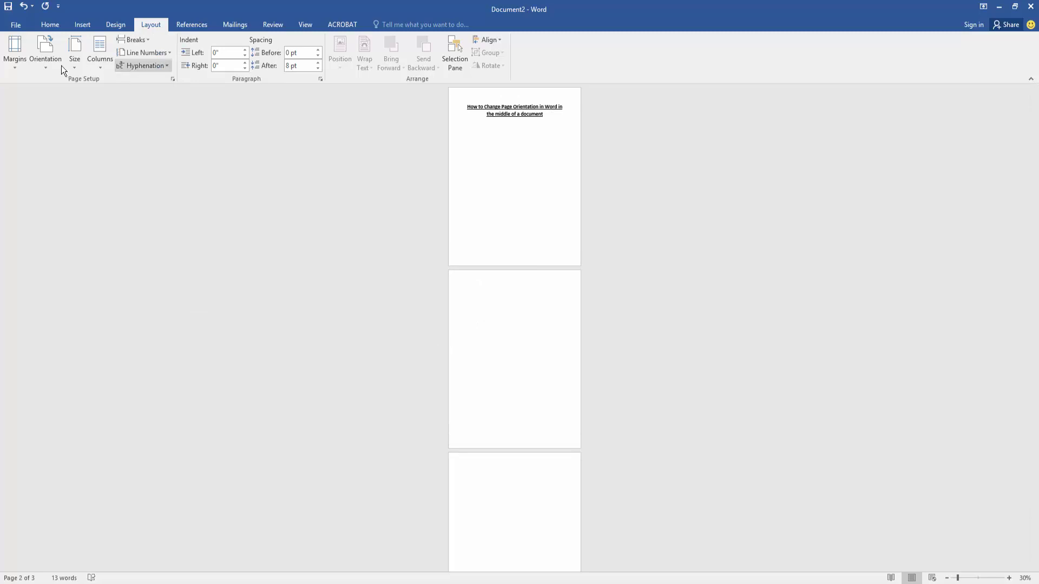
click(45, 54)
click(72, 110)
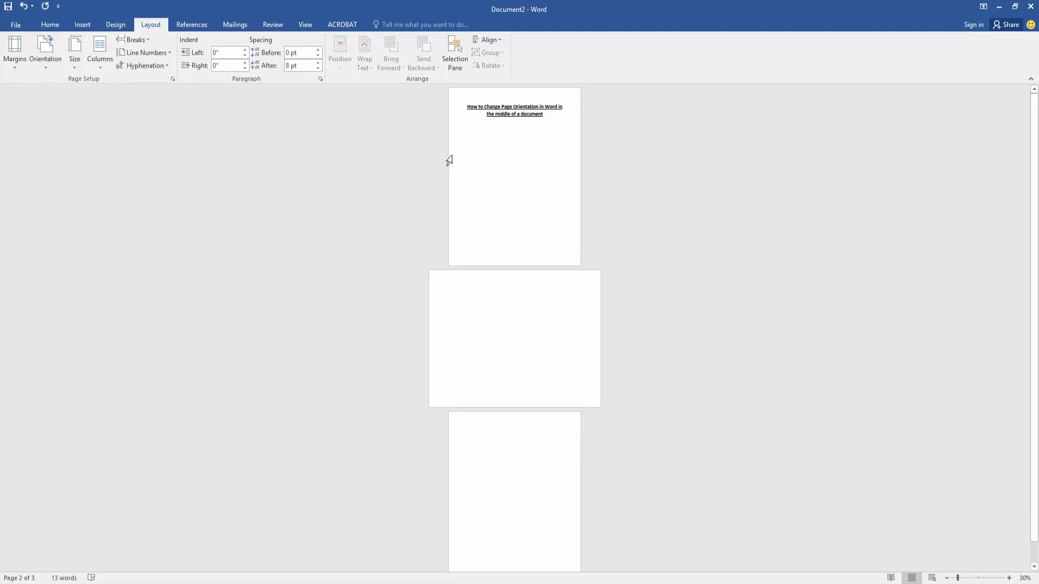
click(471, 150)
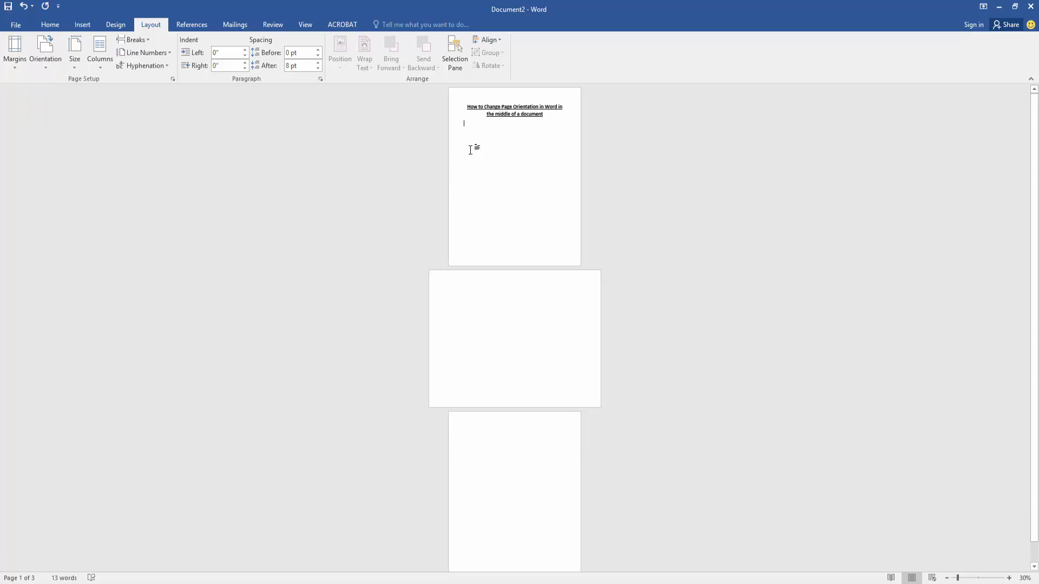